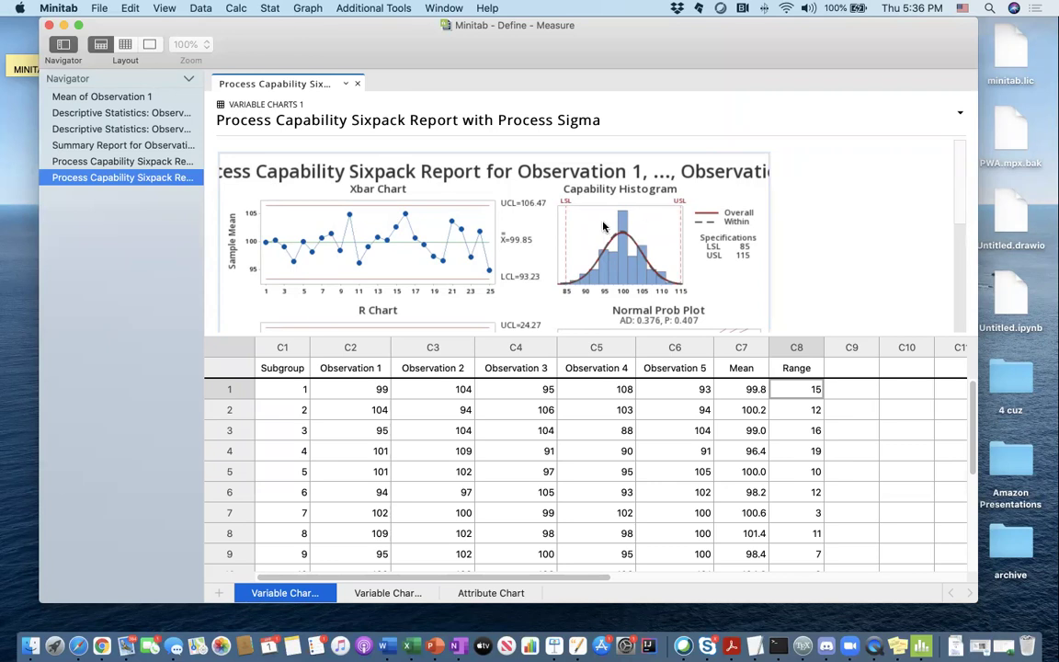
Review the Observation table's subgroup rows, then show the stacked Subgroup/Values worksheet
click(413, 470)
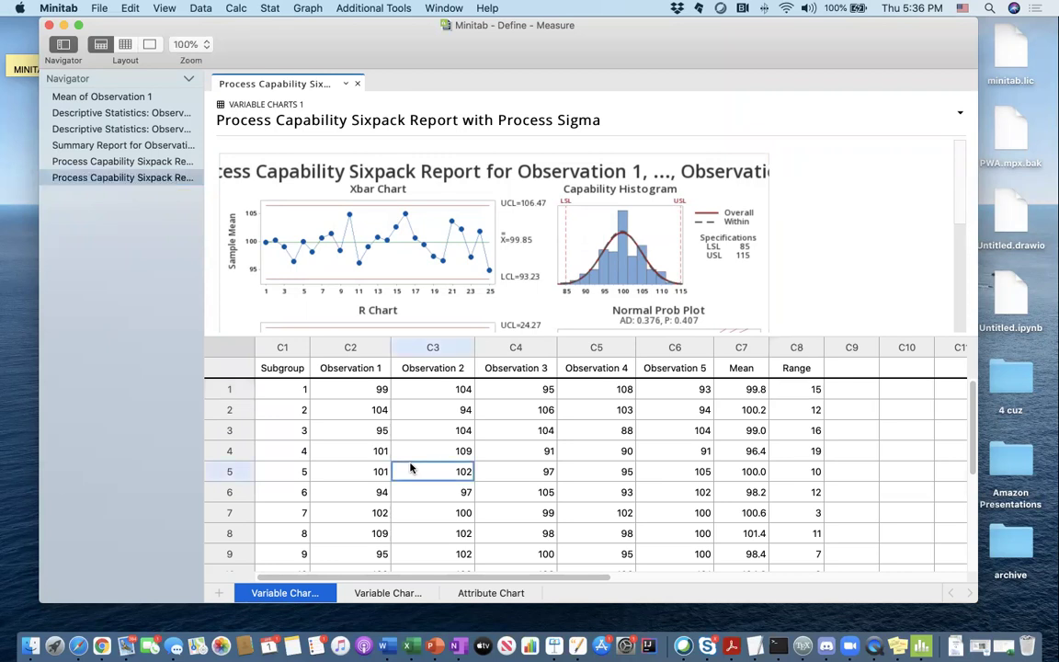
click(275, 366)
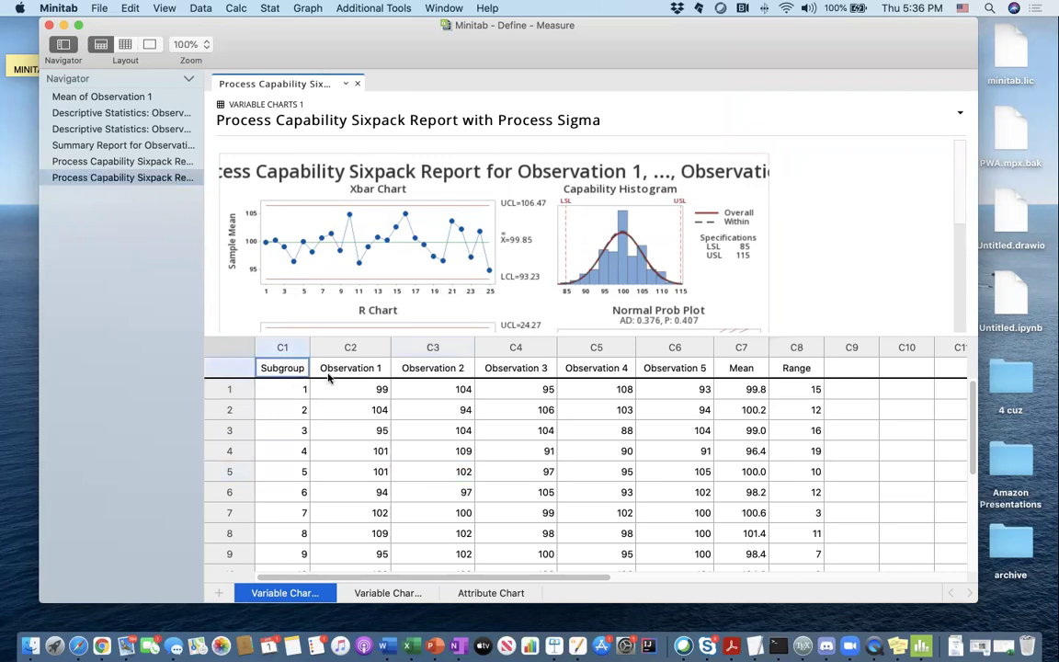
drag(303, 387, 634, 465)
click(501, 498)
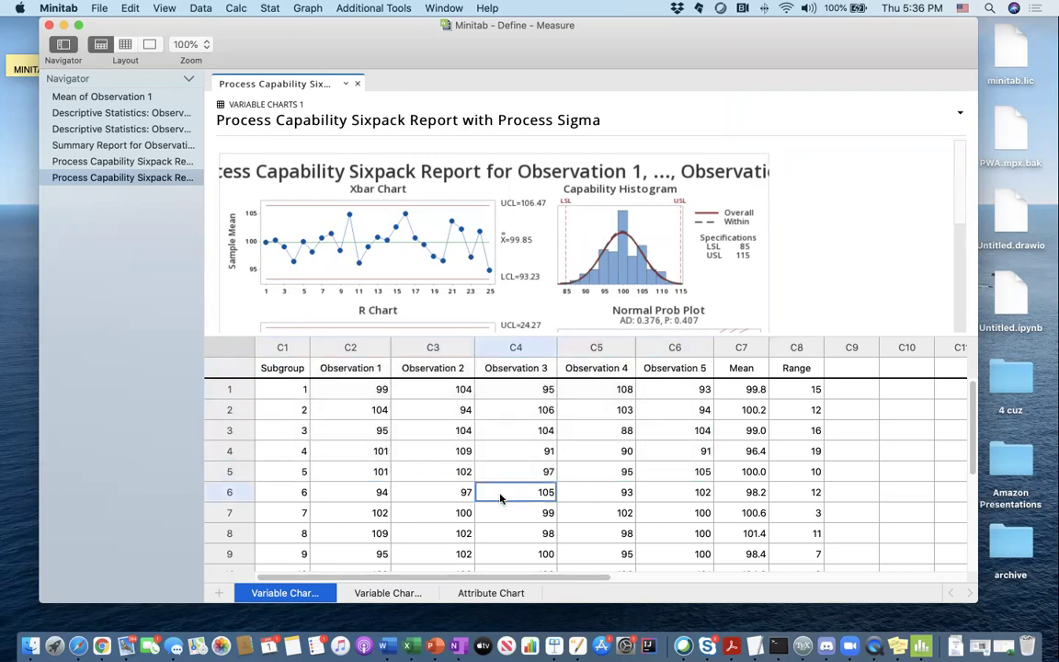
click(386, 592)
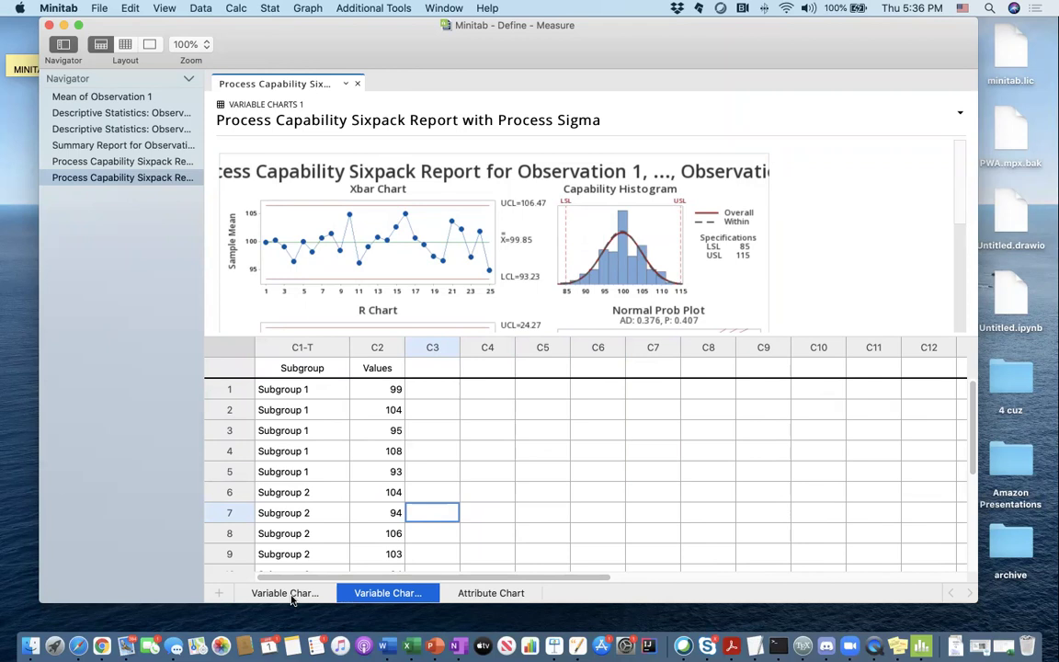
click(315, 391)
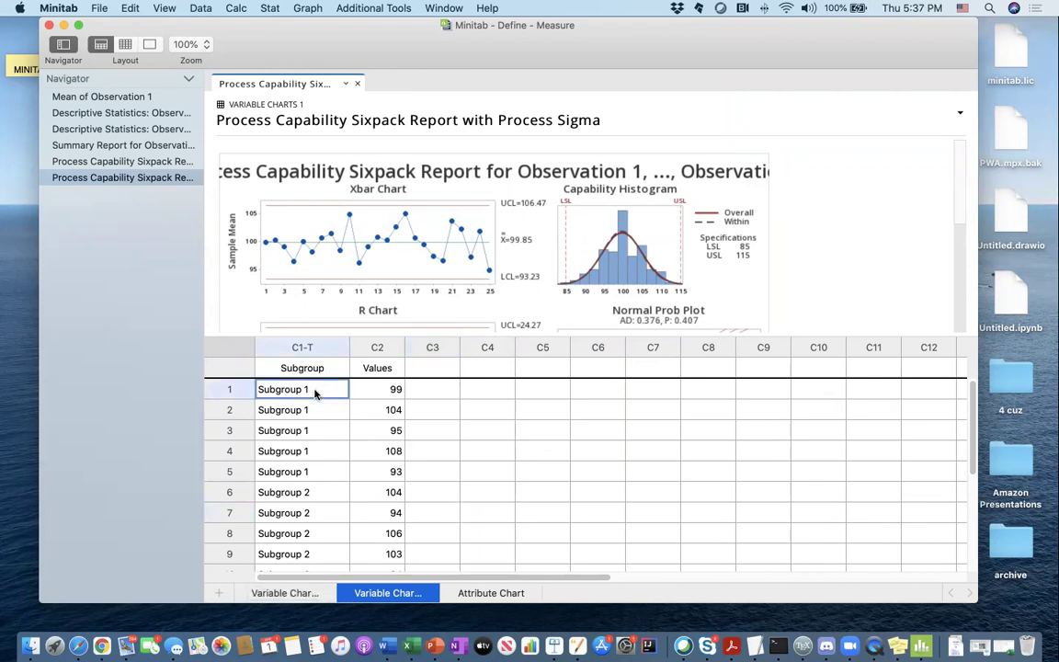
drag(315, 391, 327, 472)
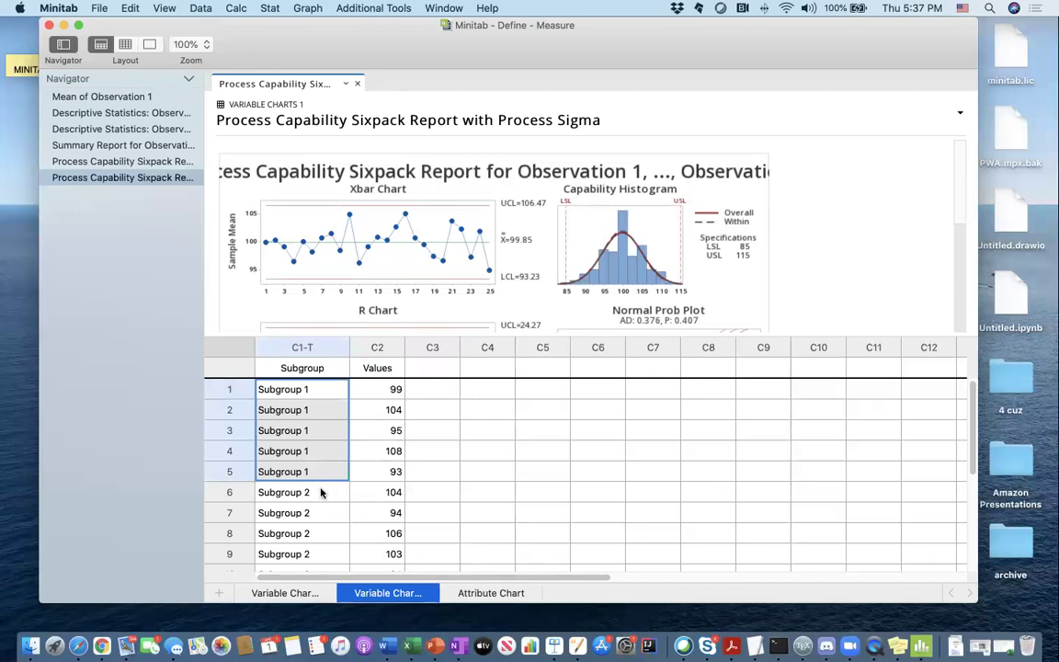
drag(324, 490, 326, 570)
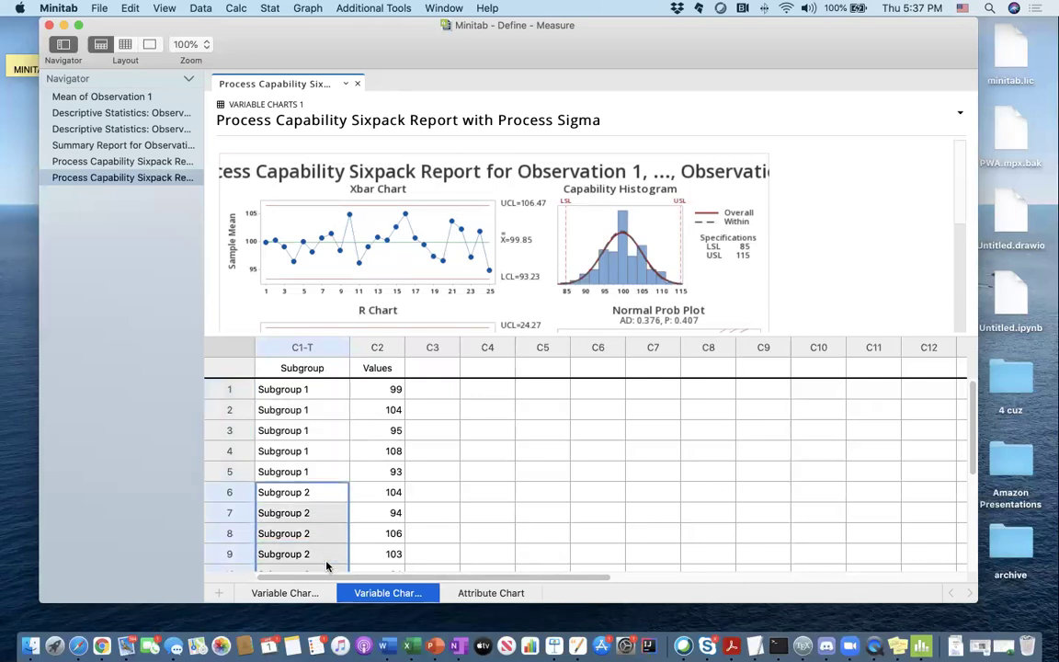
scroll(326, 568, down, 1)
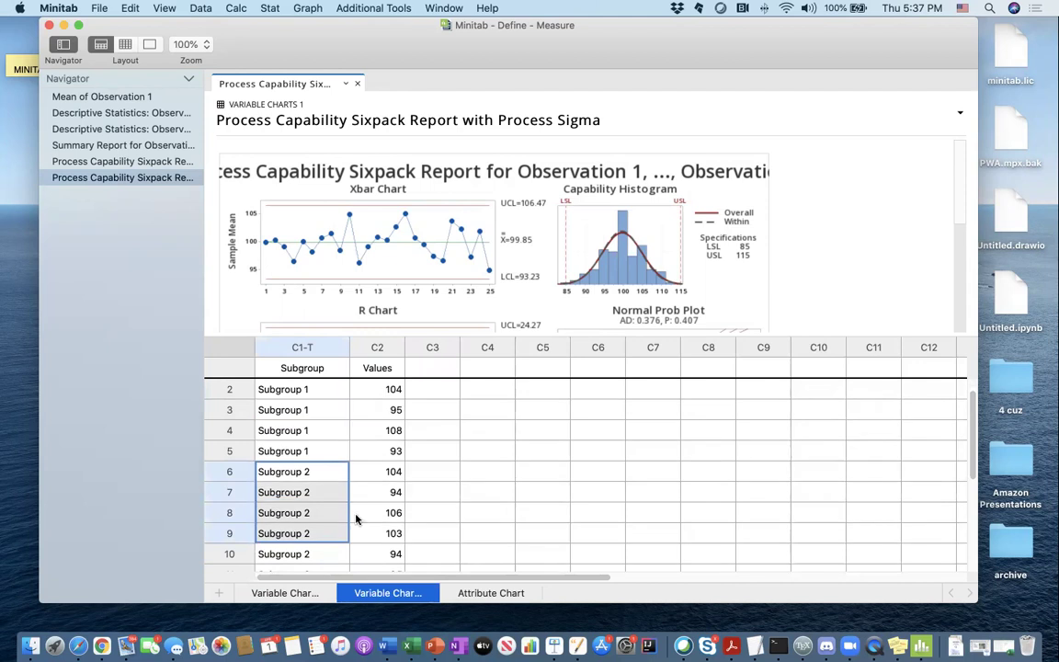
click(419, 429)
key(super+z)
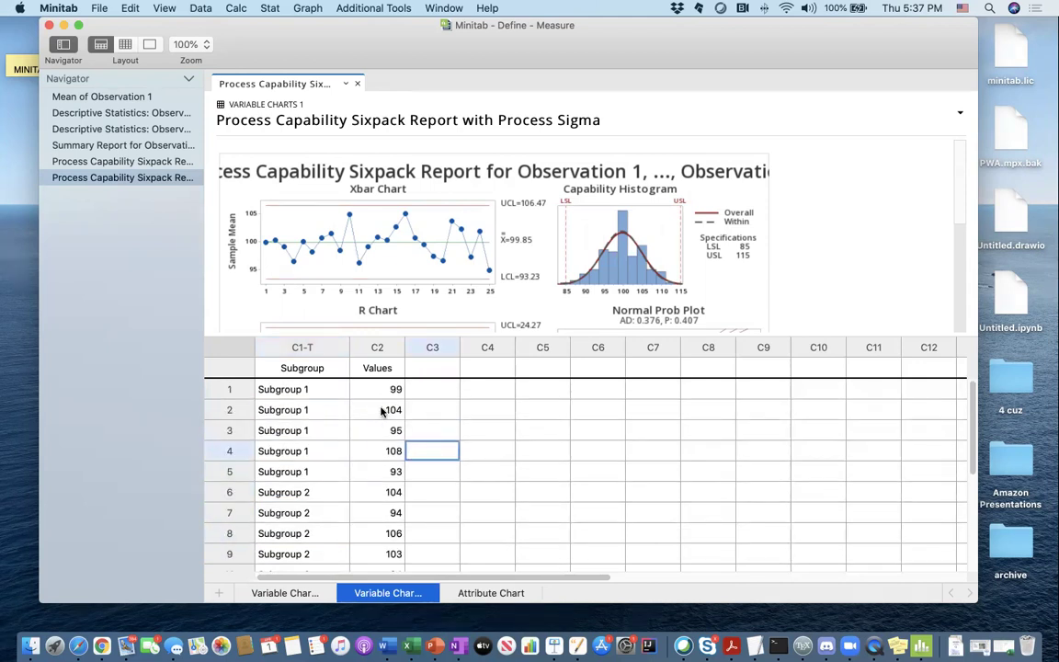
click(377, 410)
click(308, 594)
click(369, 600)
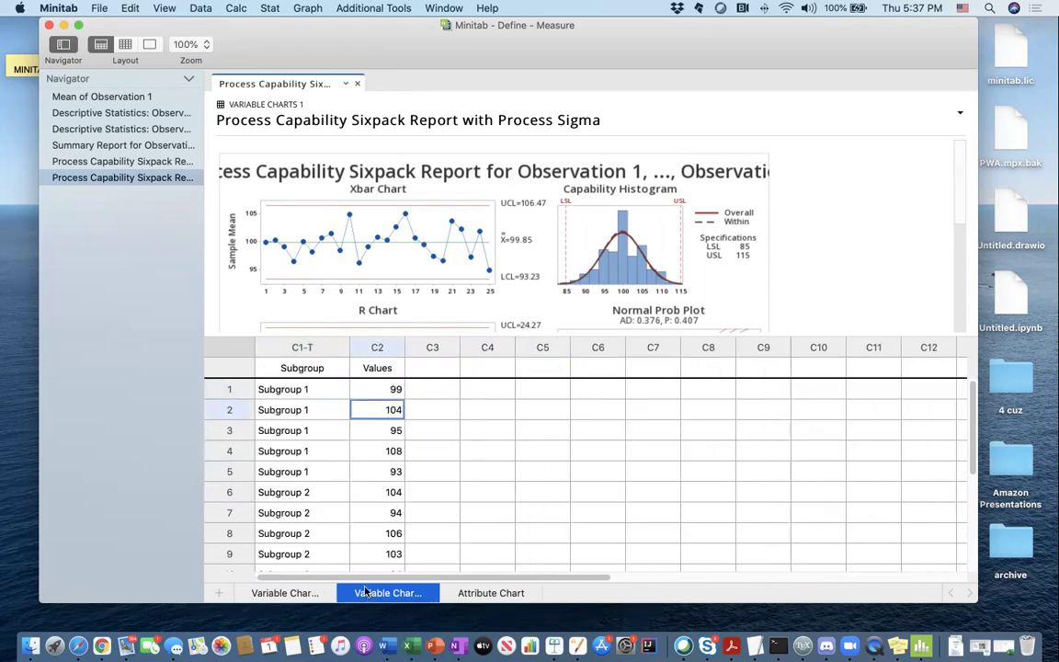
click(326, 449)
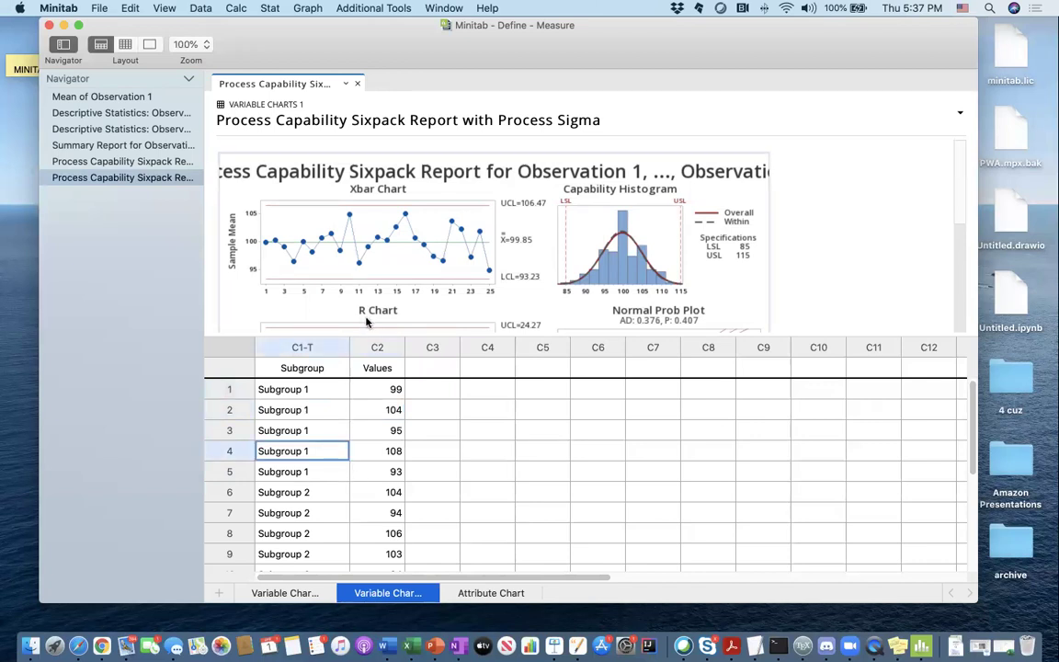
Open Capability Sixpack > Normal from the Stat > Quality Tools menu
click(271, 9)
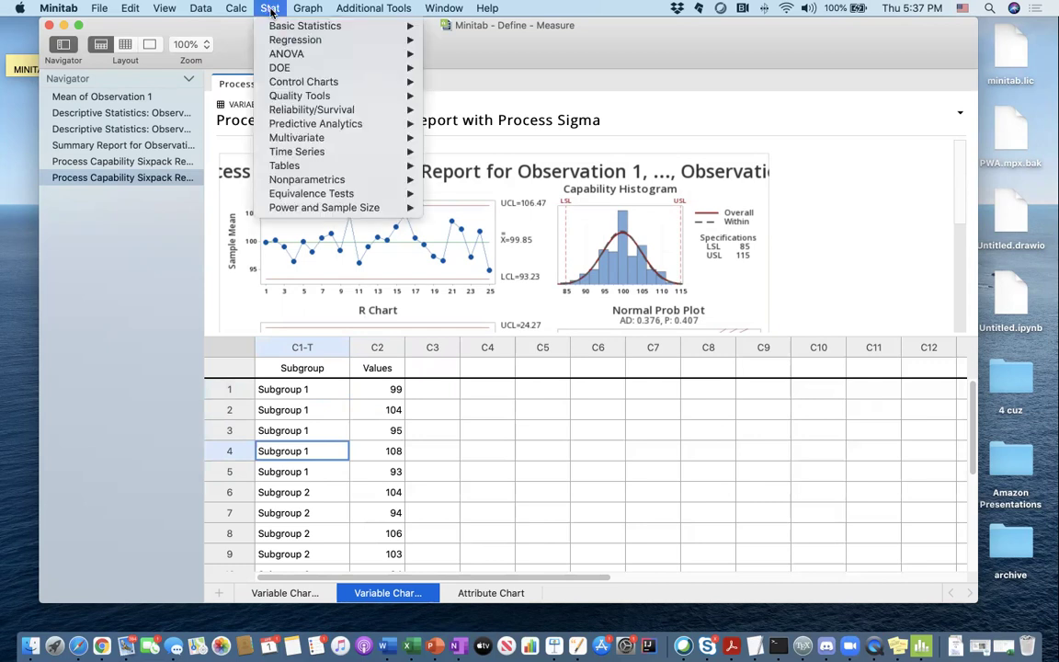
mouse_move(287, 28)
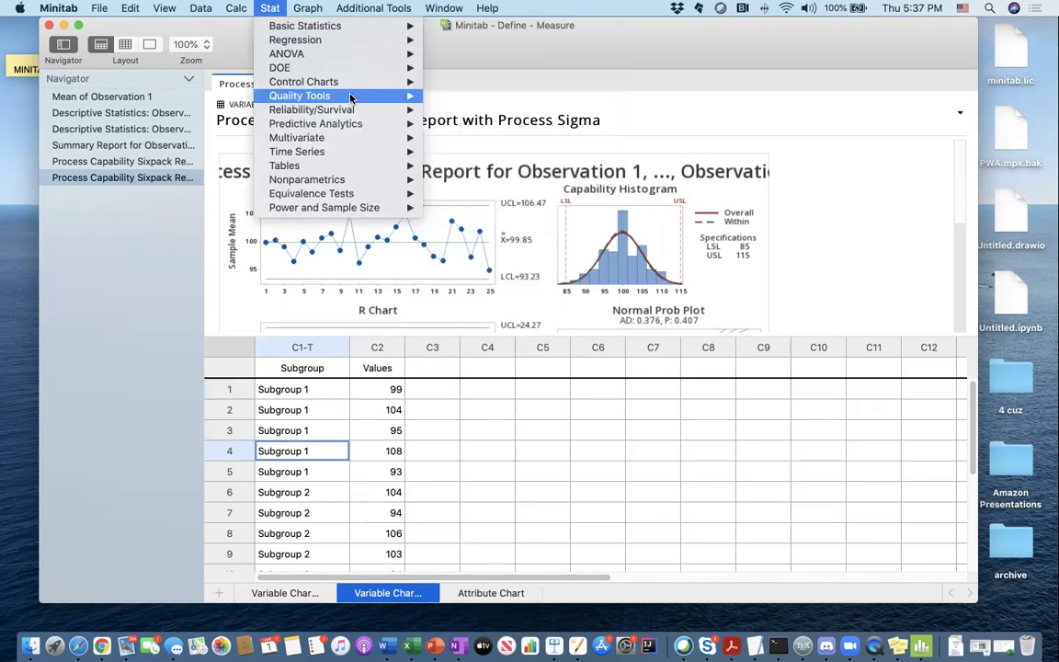
mouse_move(312, 95)
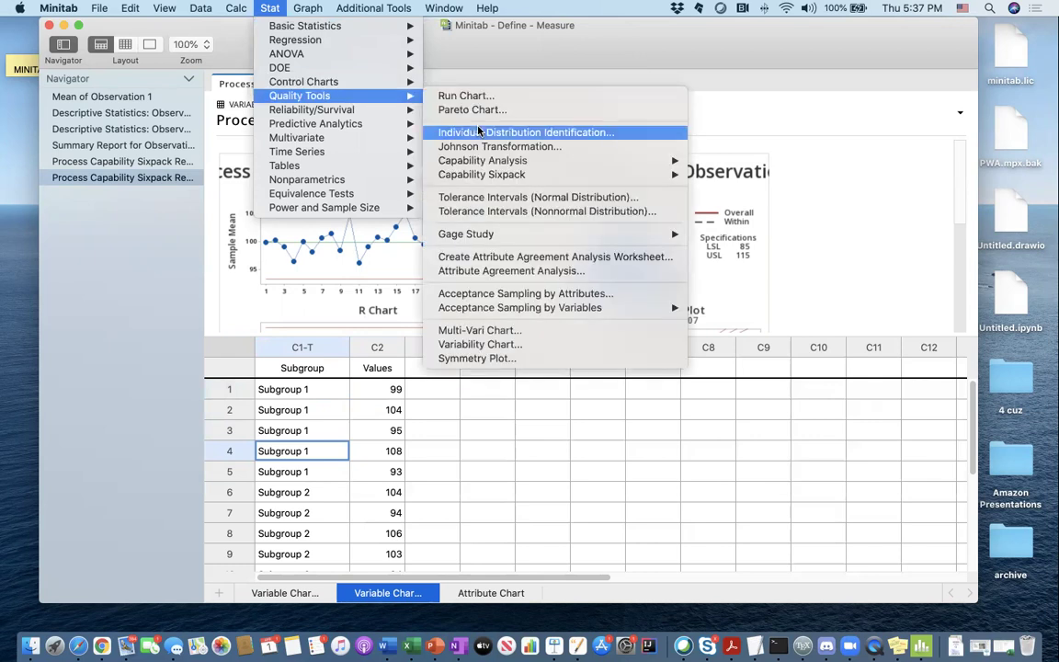
mouse_move(654, 174)
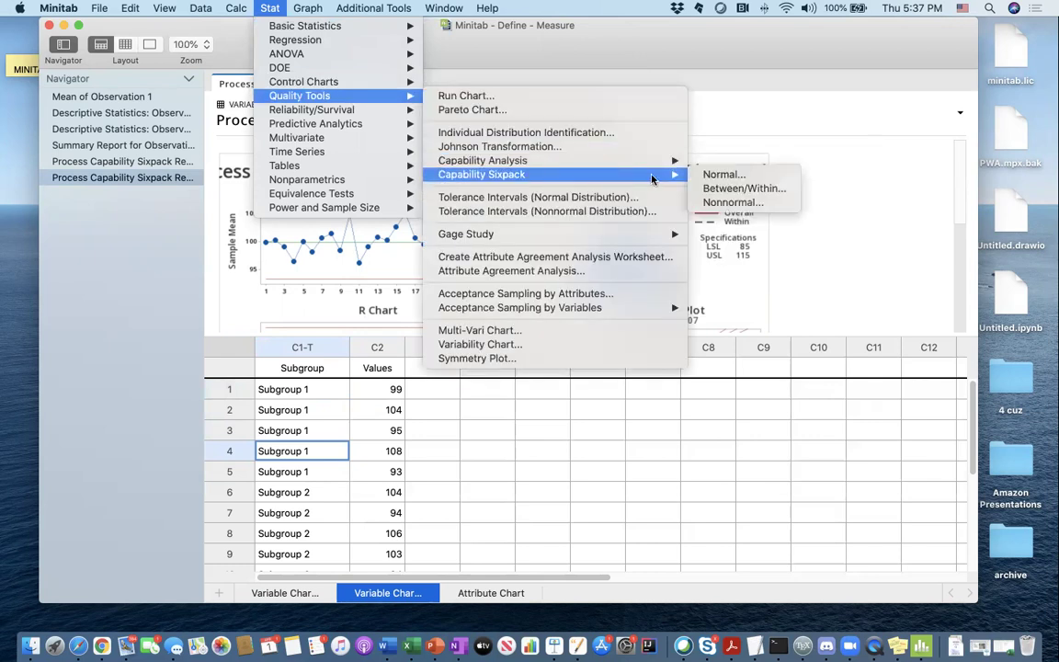
click(706, 175)
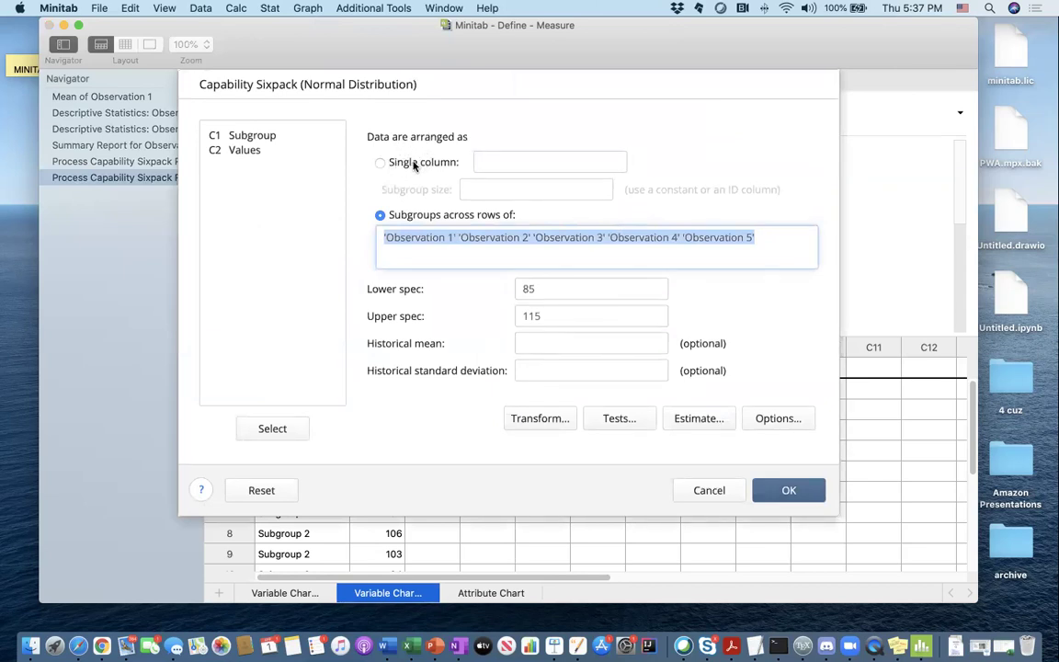
Analyze the single C2 Values column with a subgroup size of 5
click(415, 163)
click(498, 163)
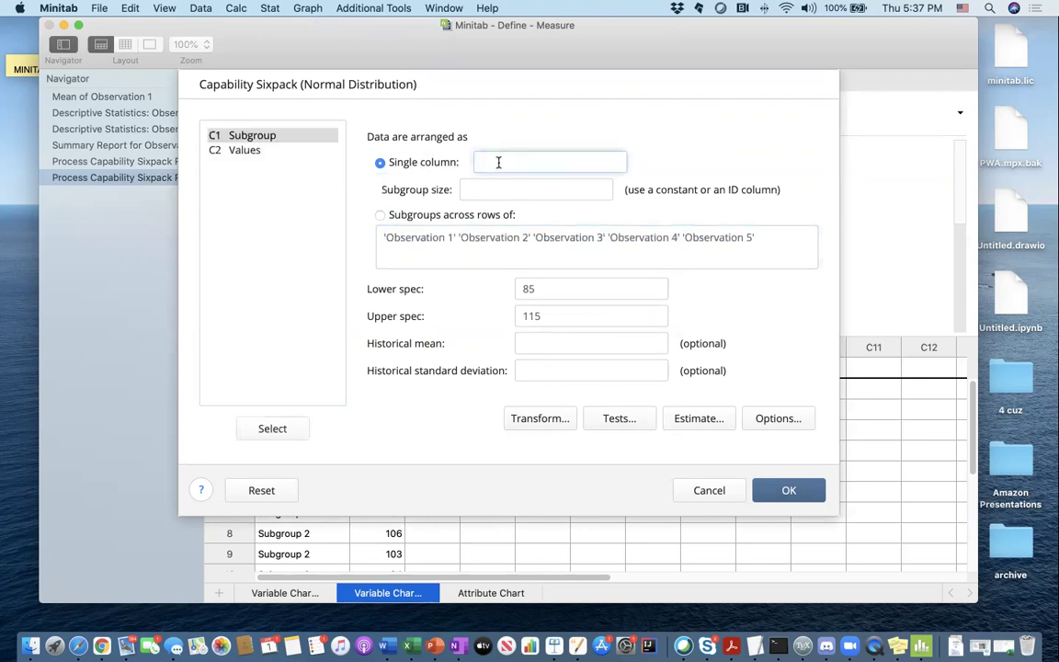
drag(273, 132, 258, 150)
double_click(253, 151)
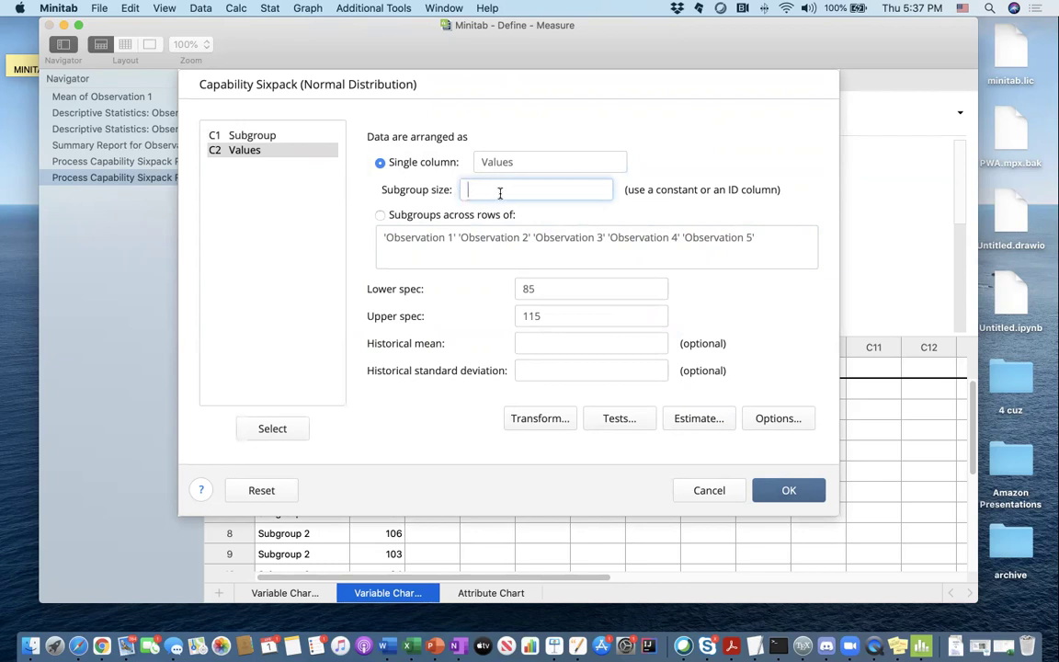
text(5)
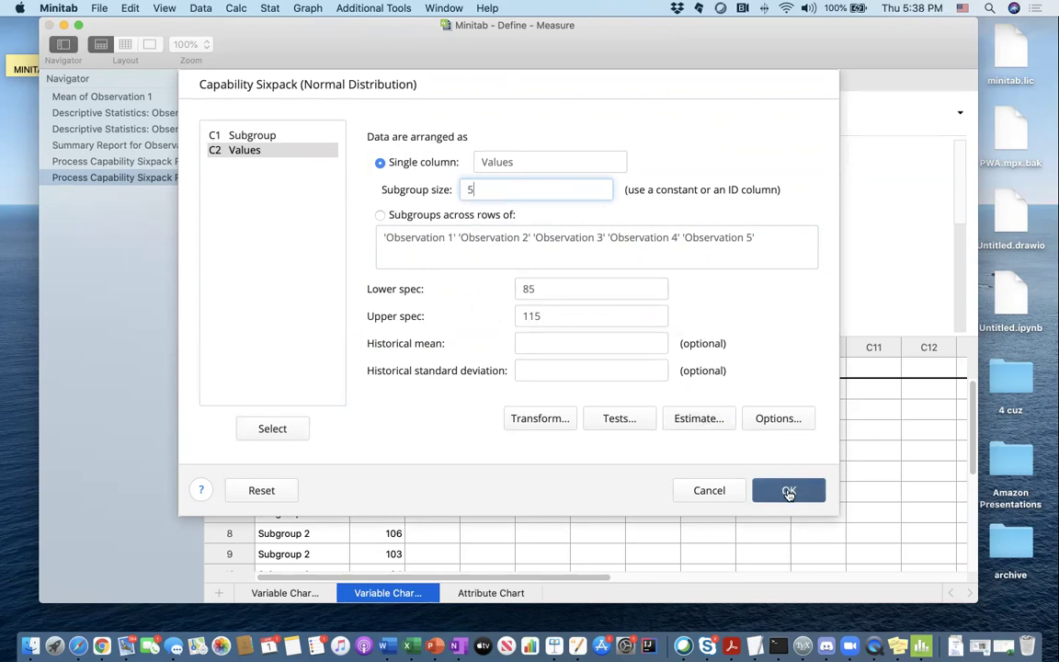
click(777, 421)
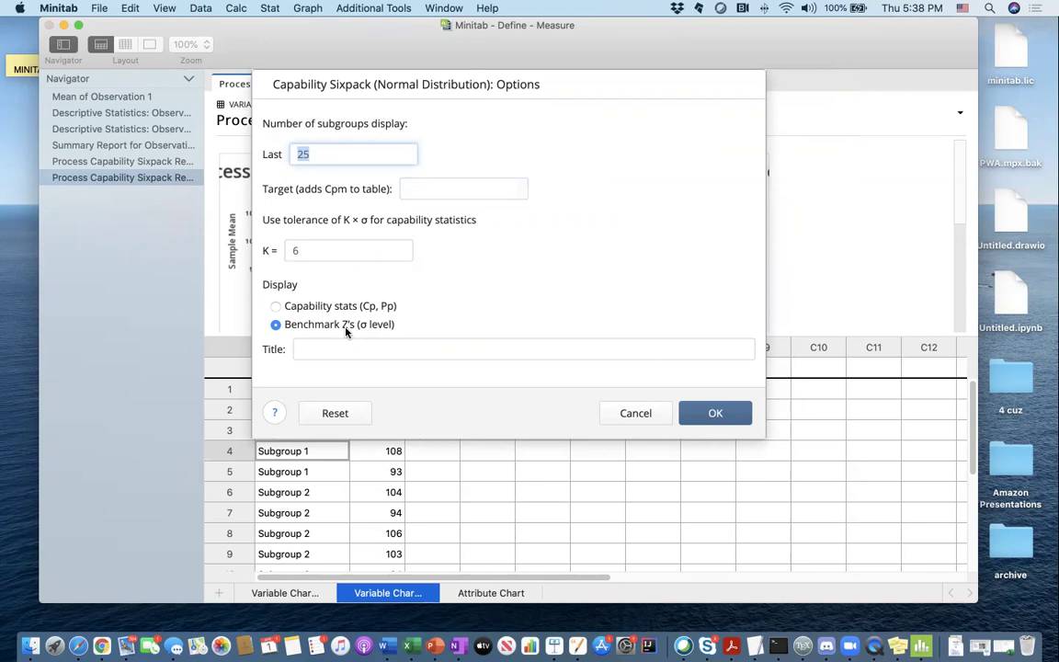
Choose Benchmark Z's in Options and run the sixpack report for Values
click(712, 419)
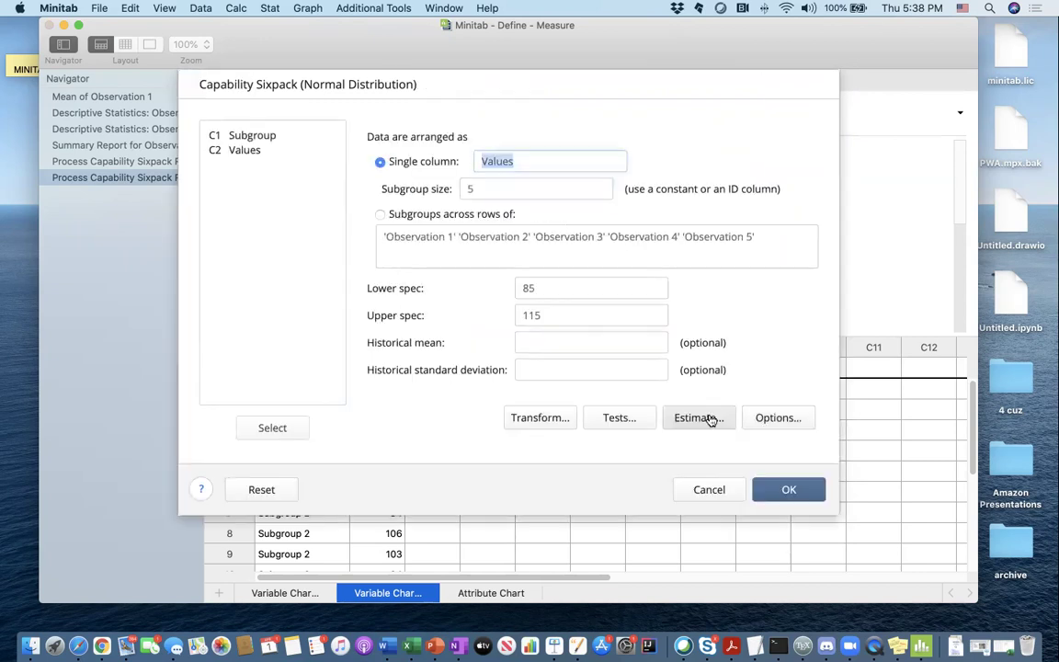
click(776, 489)
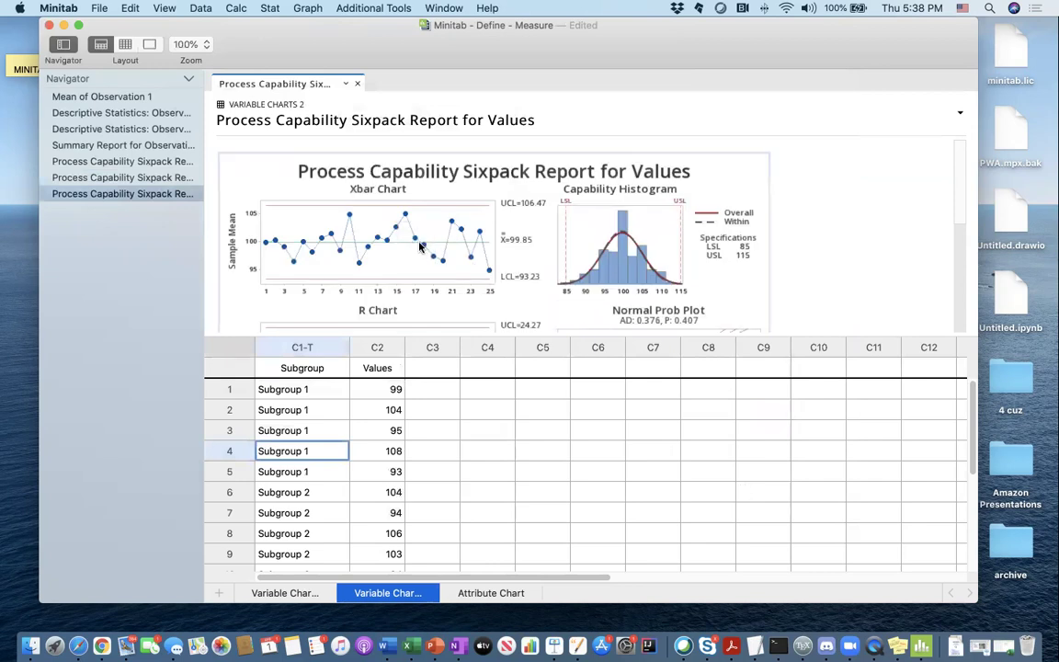
Scroll through the new Values report, then show the earlier sixpack report with Process Sigma
scroll(418, 244, down, 1)
scroll(418, 244, down, 1)
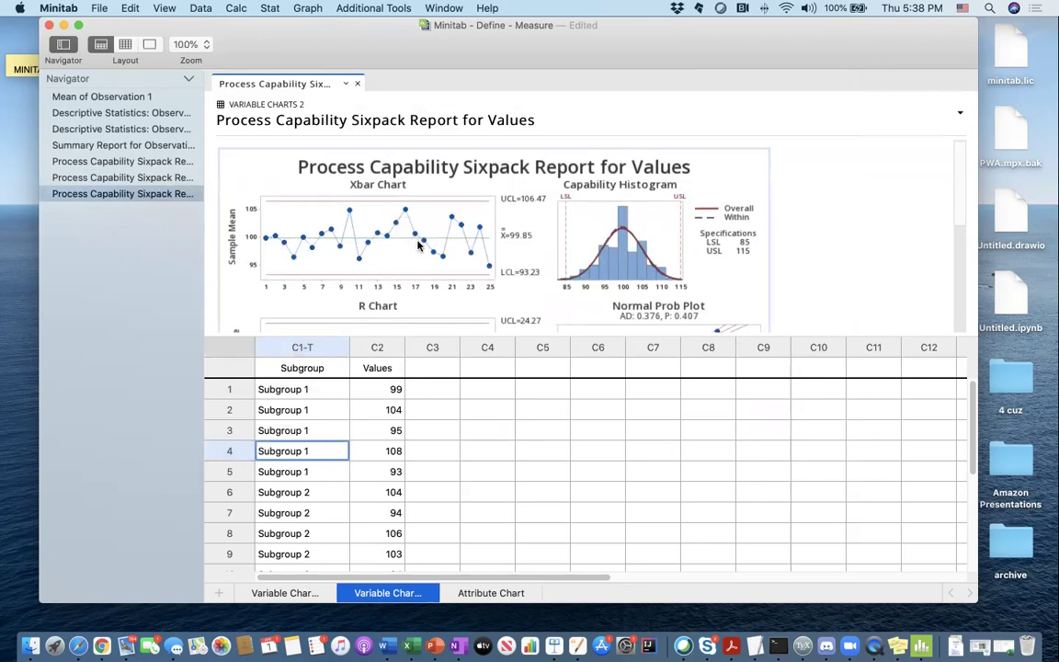
scroll(418, 244, down, 2)
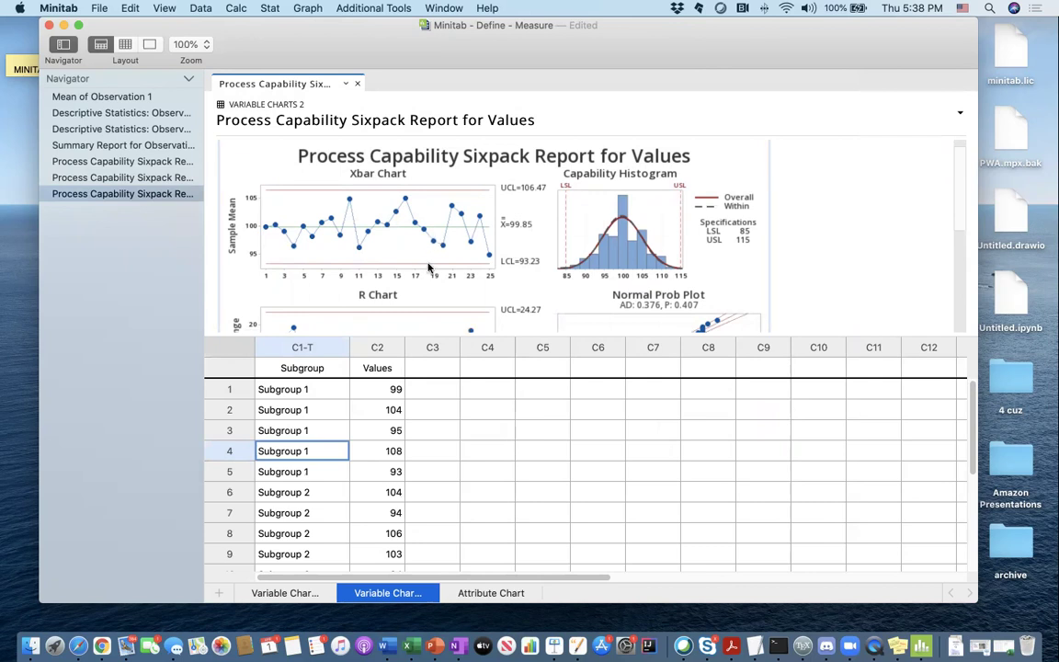
scroll(429, 267, down, 3)
scroll(478, 221, up, 3)
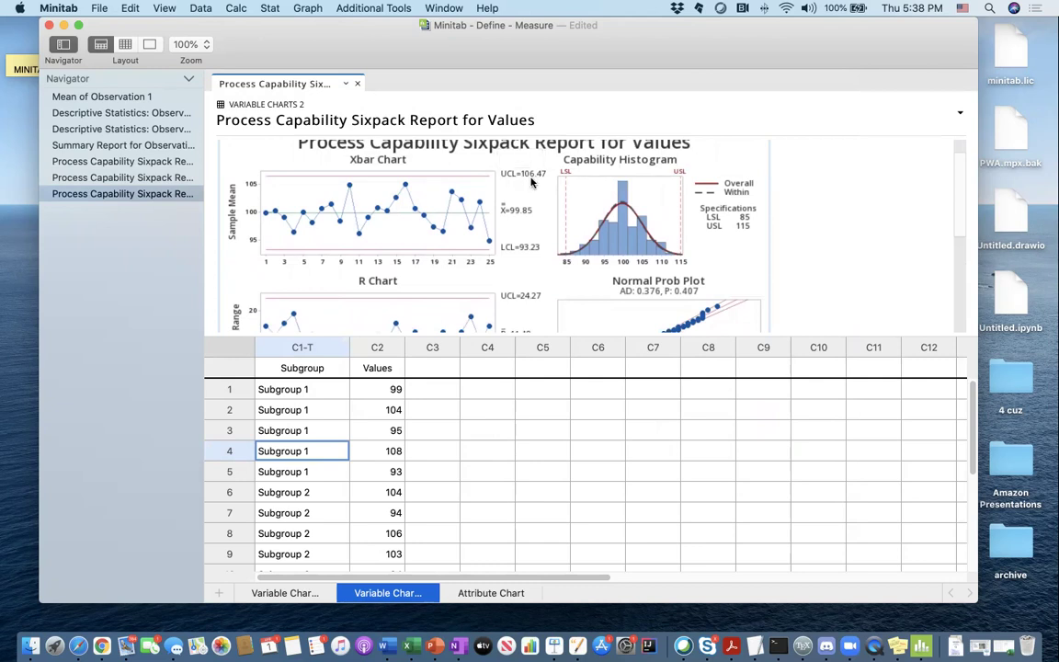
click(156, 177)
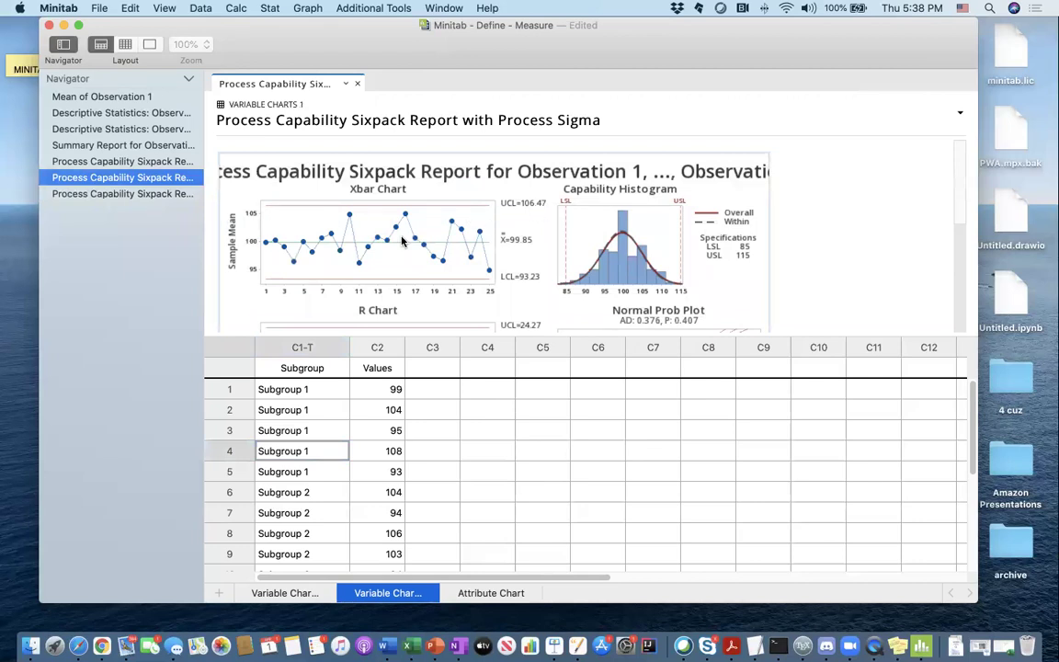
Return to the Values report and check Xbar limits 106.47, 99.85, 93.23 and R-bar 11.48
scroll(401, 241, down, 3)
scroll(402, 241, down, 3)
scroll(402, 241, up, 3)
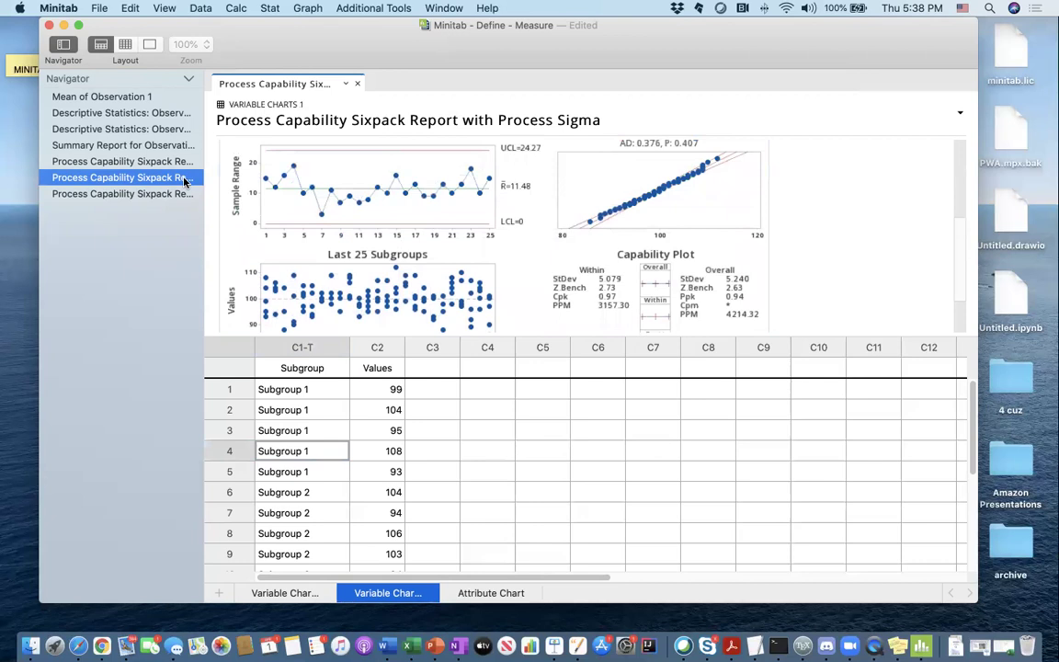
click(175, 193)
scroll(460, 221, down, 5)
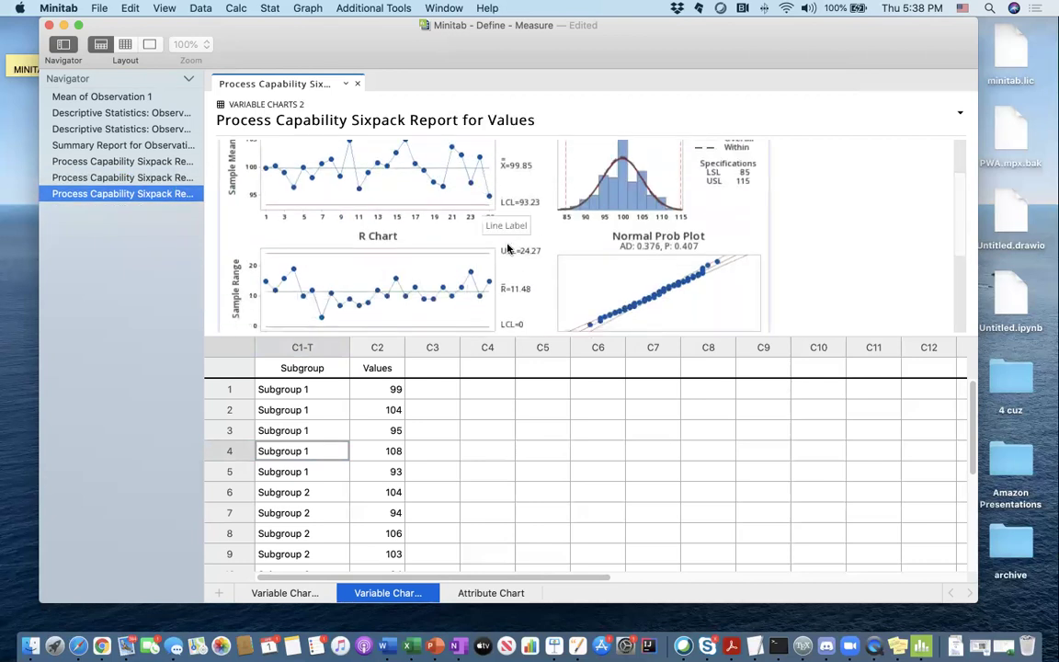
scroll(507, 248, down, 2)
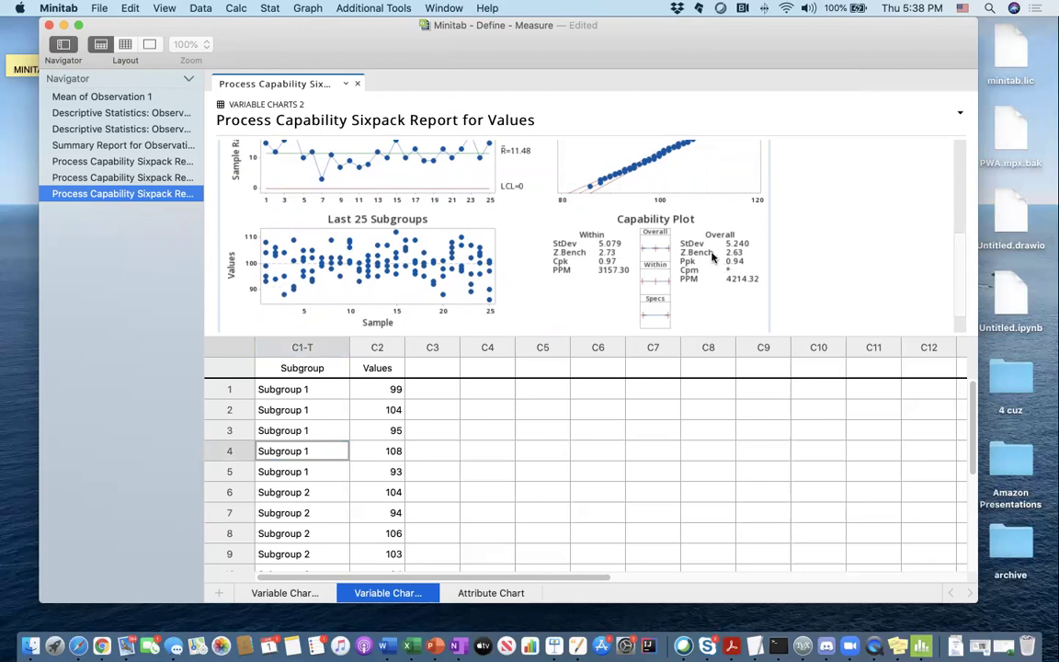
scroll(712, 257, up, 5)
scroll(712, 258, down, 2)
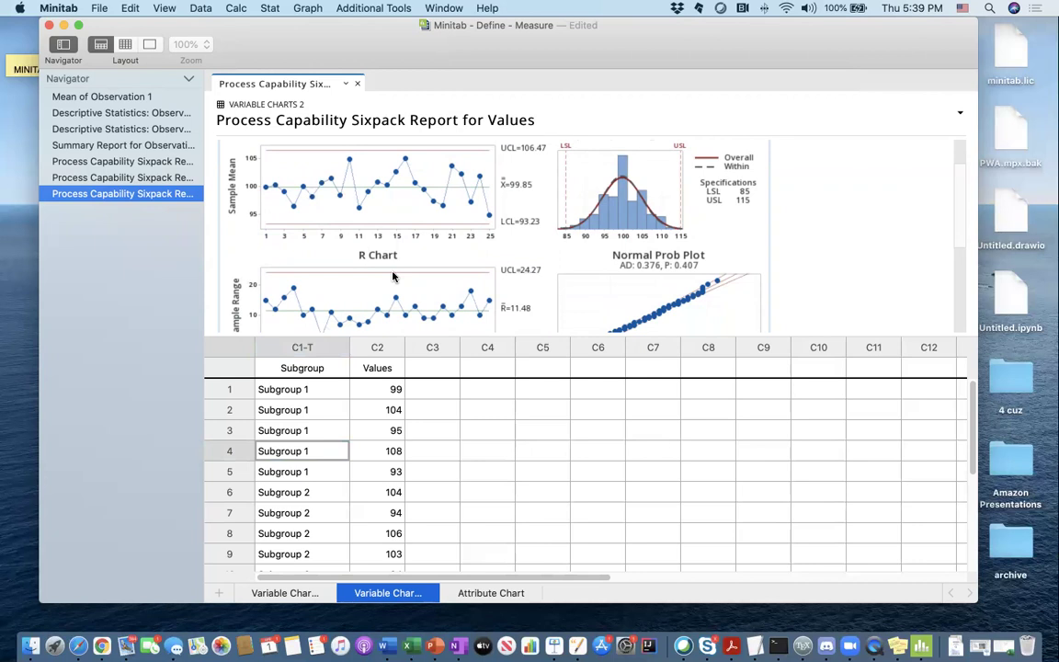
scroll(392, 276, down, 1)
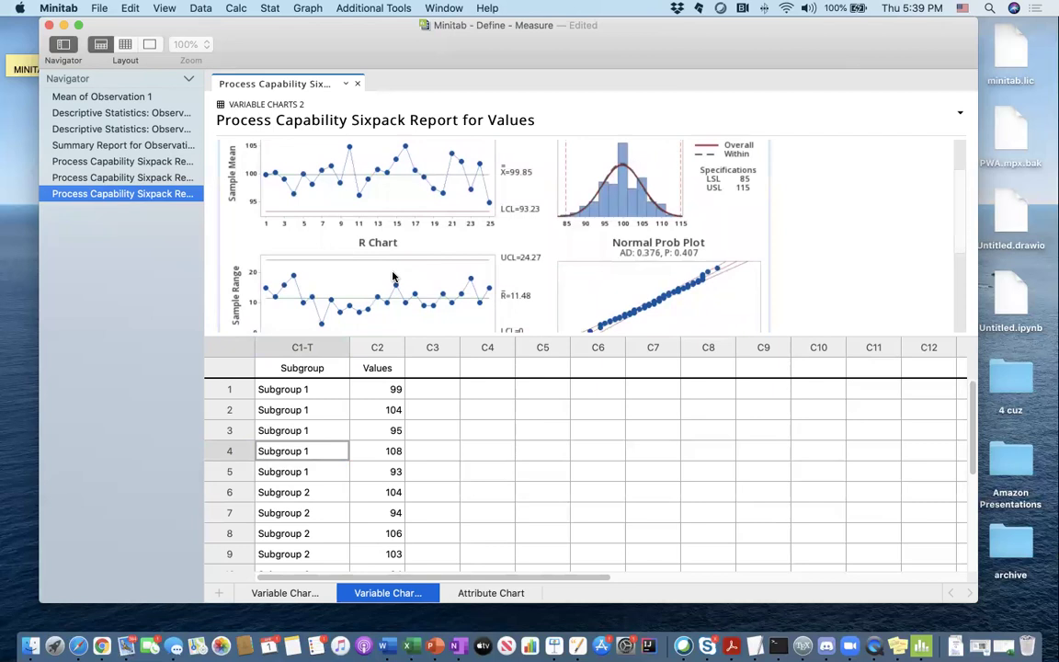
scroll(393, 276, up, 1)
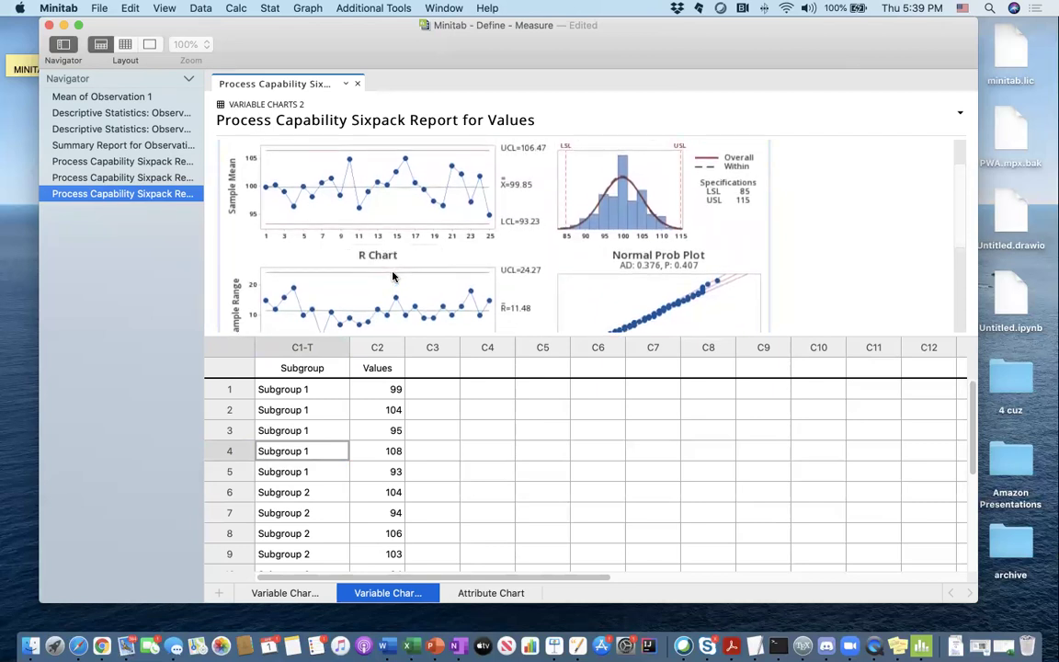
scroll(393, 275, down, 1)
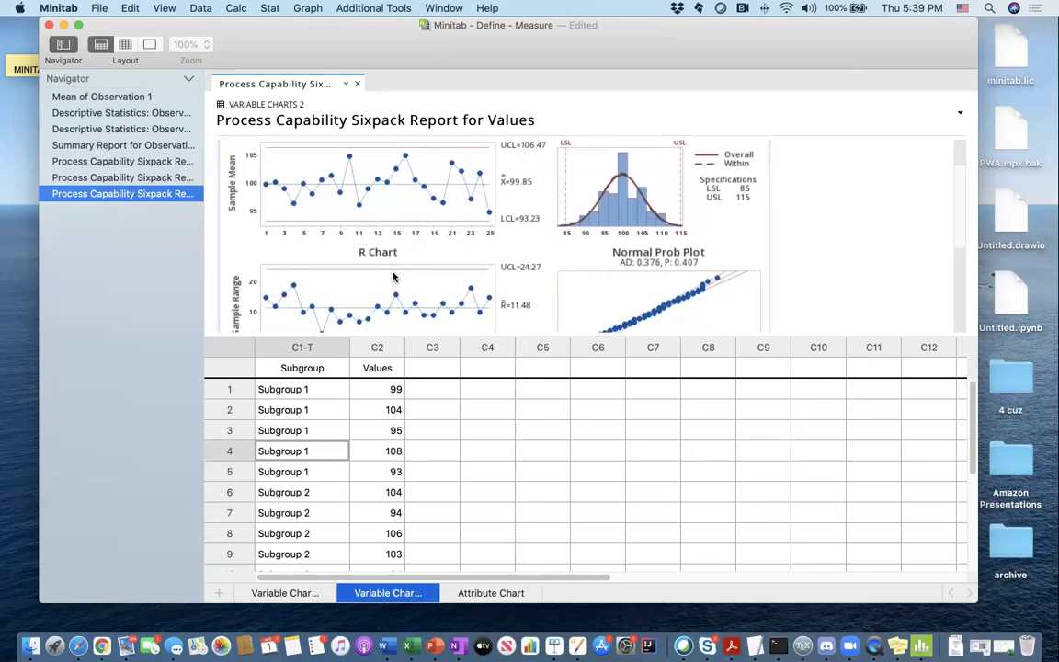
scroll(392, 276, down, 1)
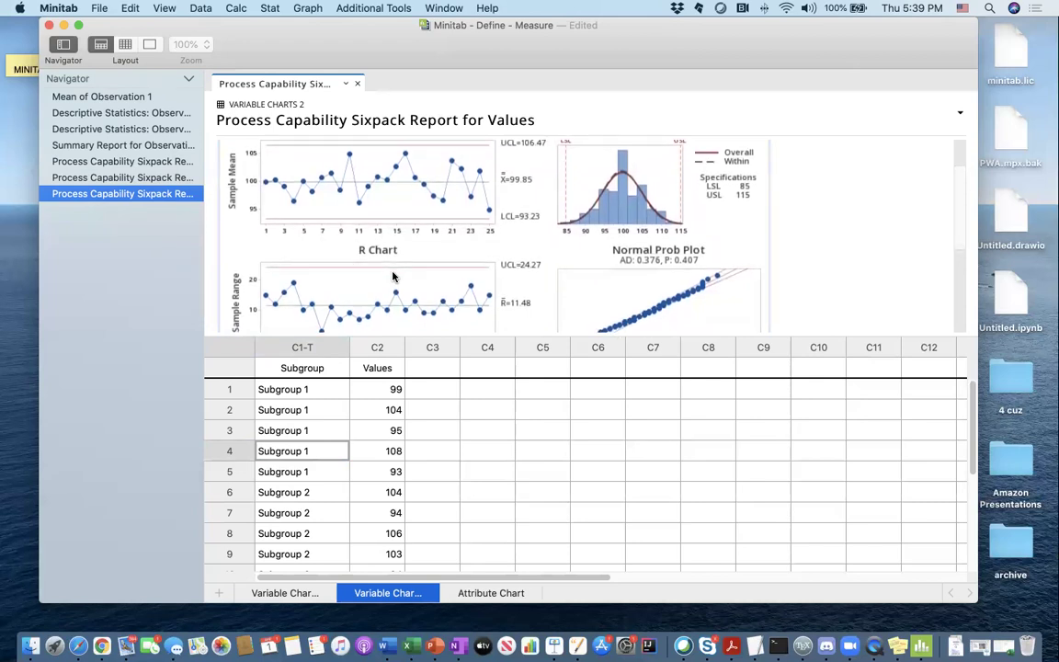
scroll(393, 276, up, 1)
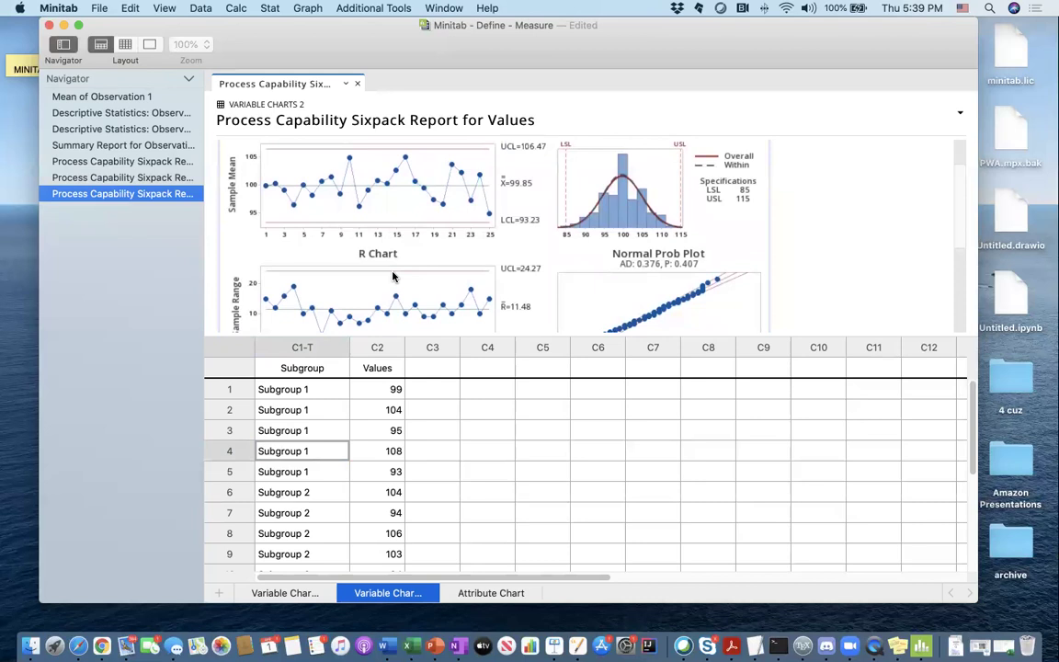
scroll(392, 275, down, 2)
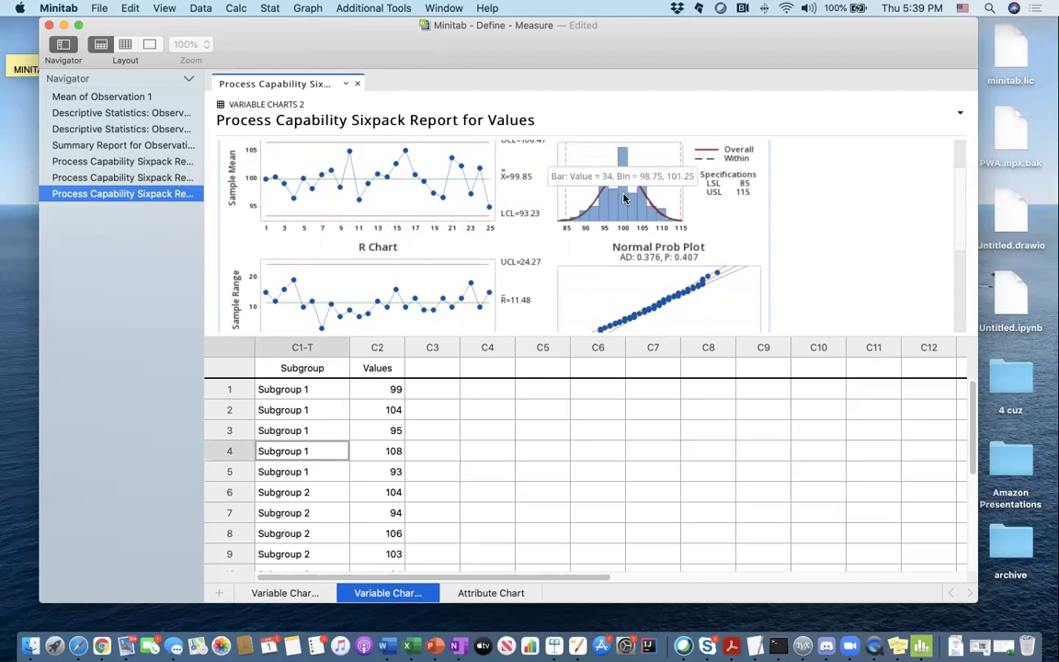
scroll(623, 210, down, 3)
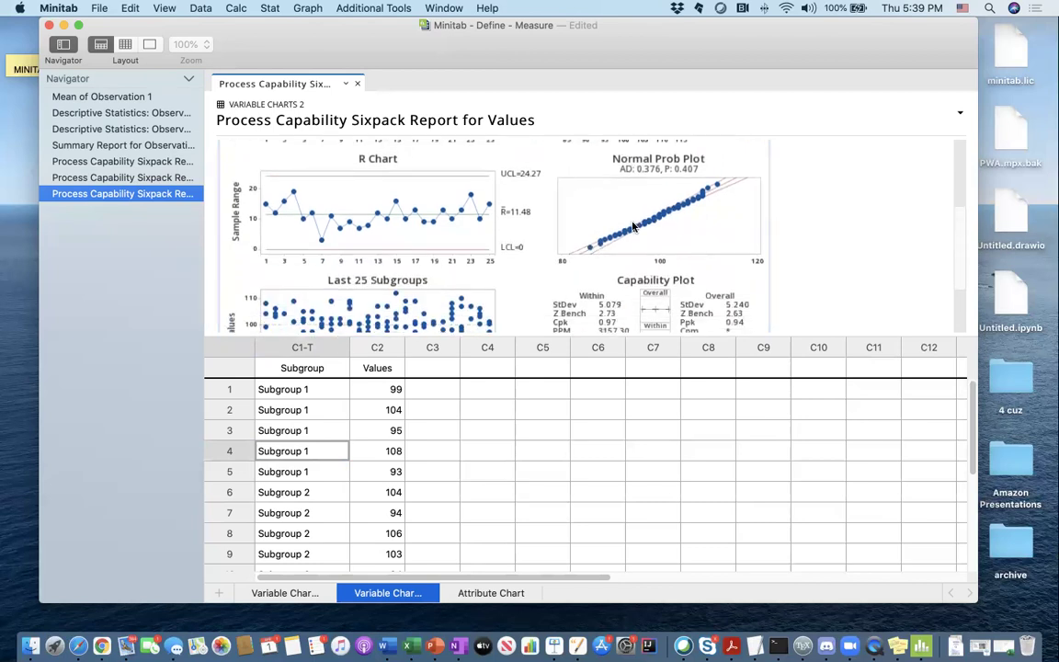
scroll(632, 226, down, 1)
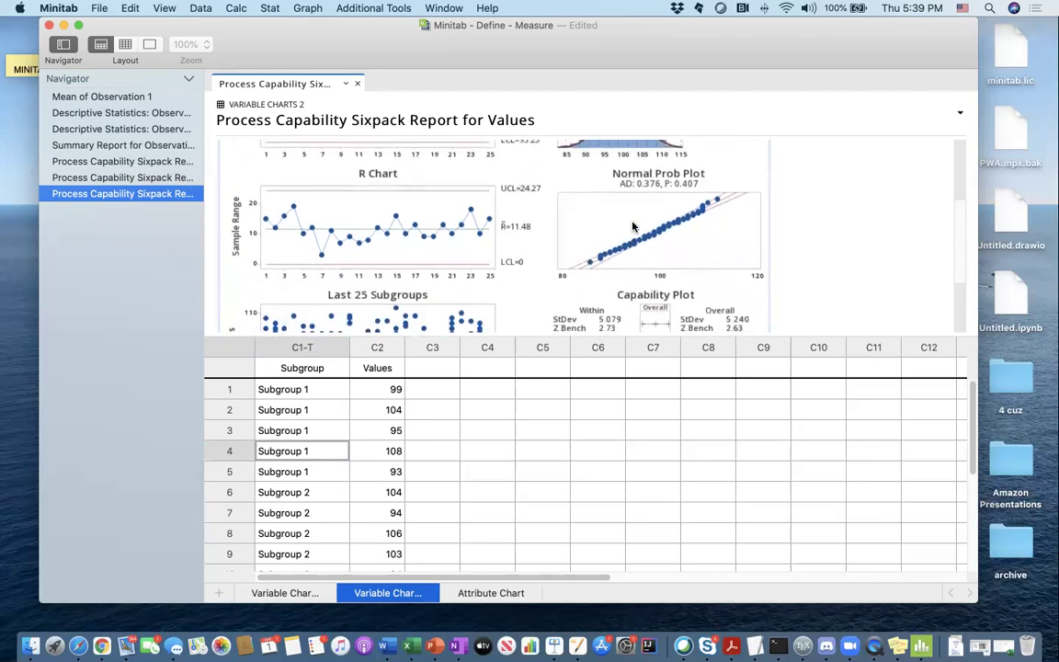
scroll(633, 226, down, 5)
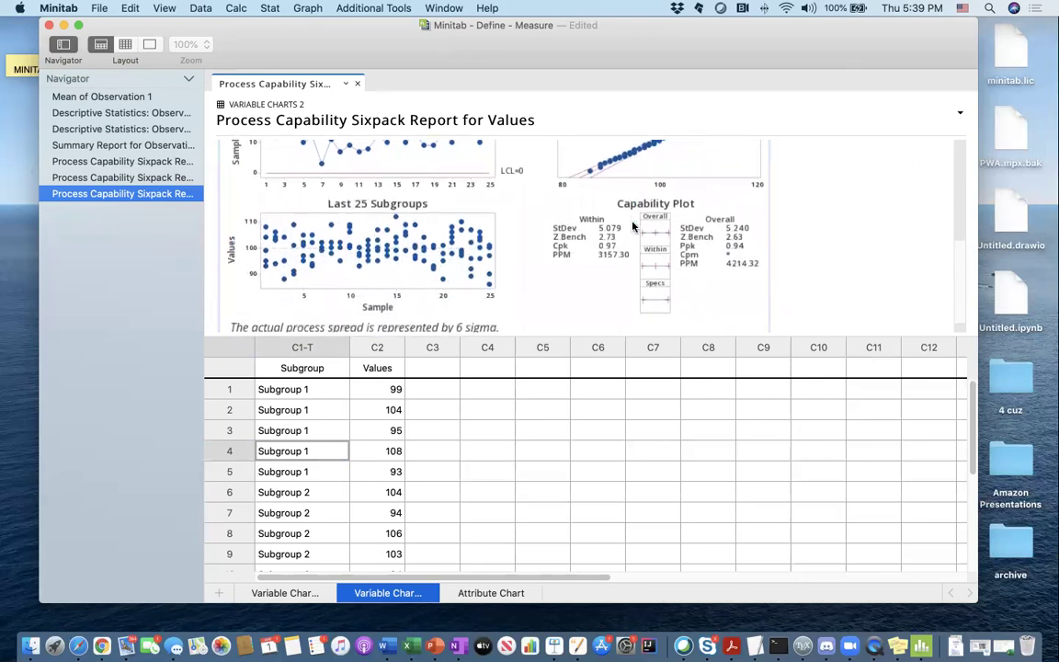